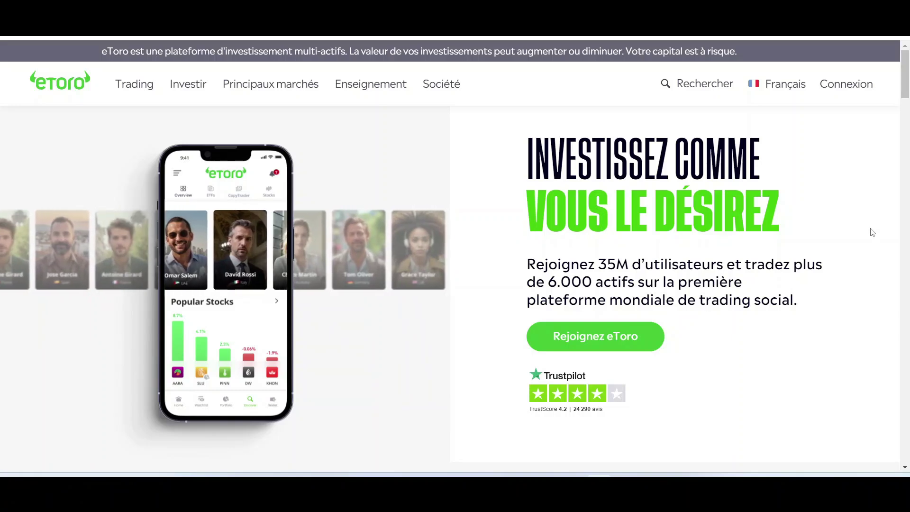
Submit the eToro registration form with both consents accepted and postpone the e-mail address verification
left_click(589, 343)
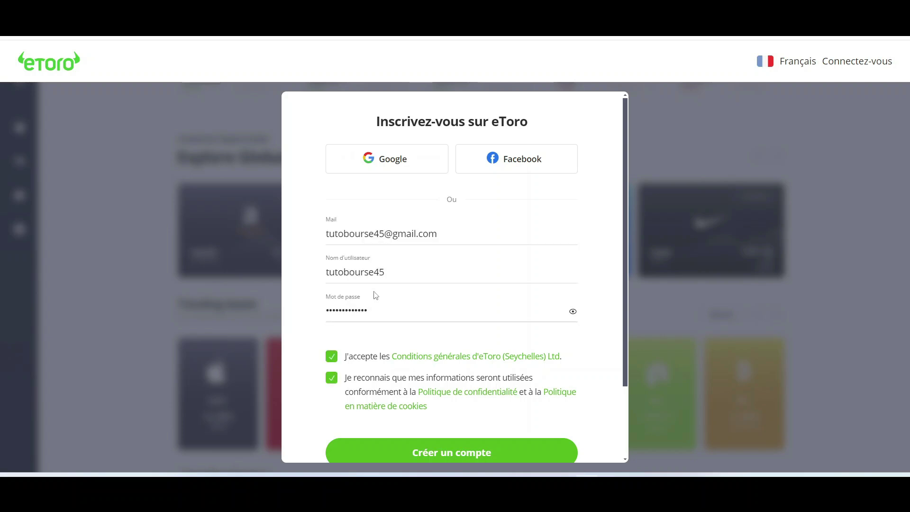
scroll(389, 304, "down", 2)
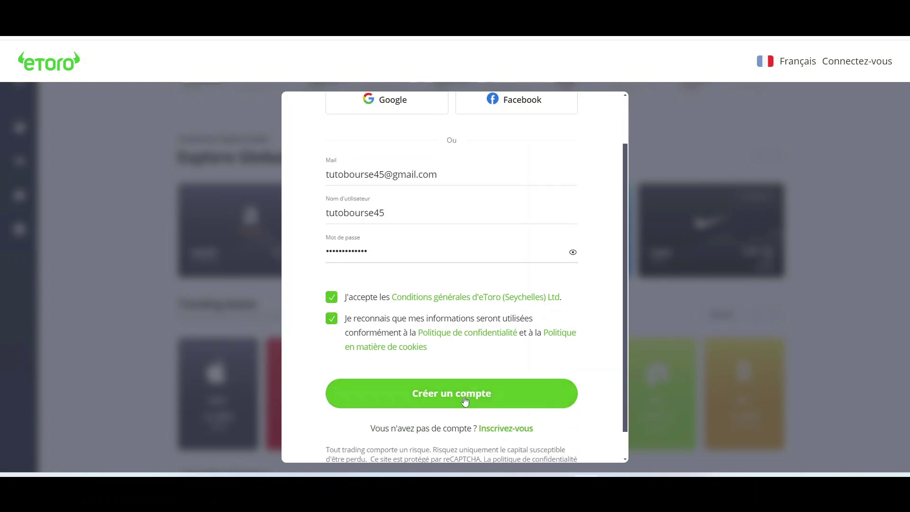
left_click(465, 401)
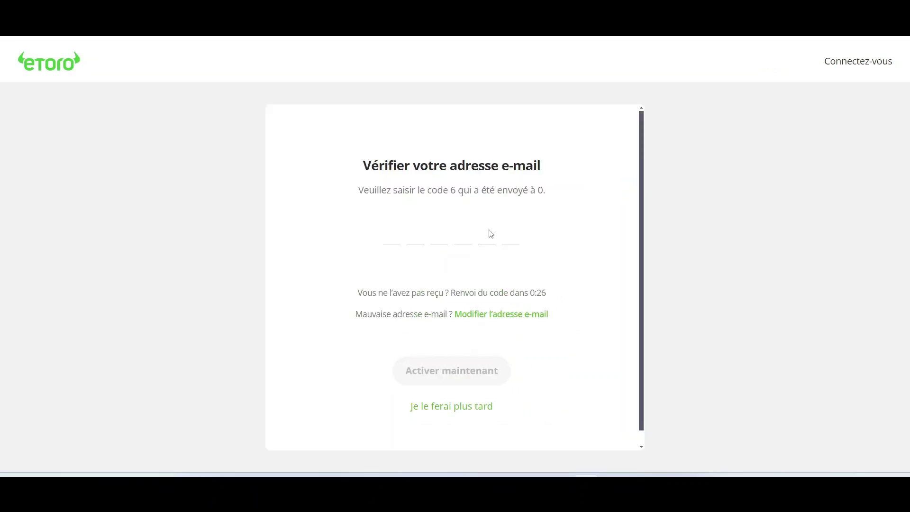
left_click(437, 411)
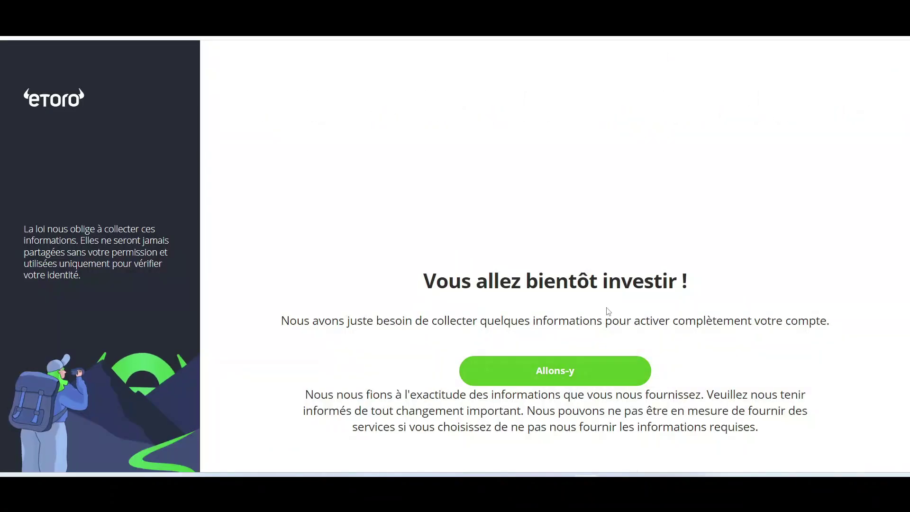
Start the account activation profile, check its identity questions and quit without filling them in to reach the home page
left_click(579, 370)
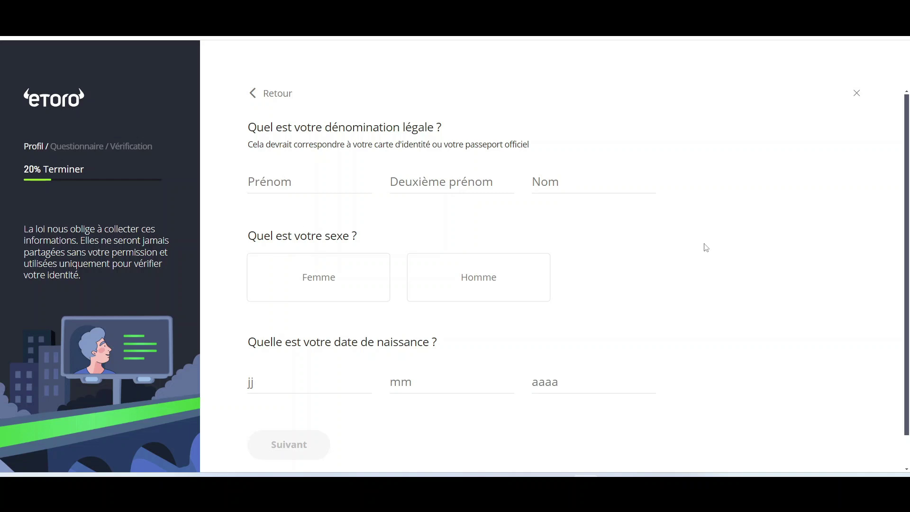
scroll(437, 425, "down", 1)
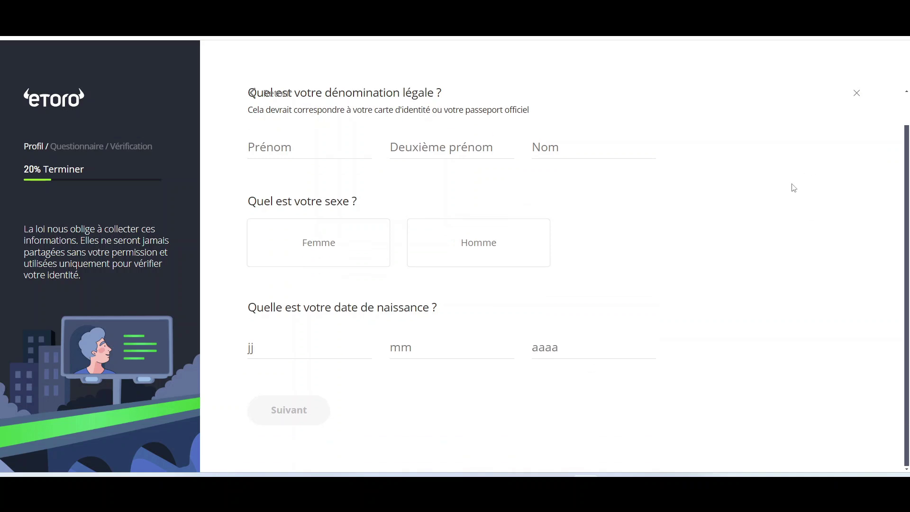
scroll(715, 337, "up", 1)
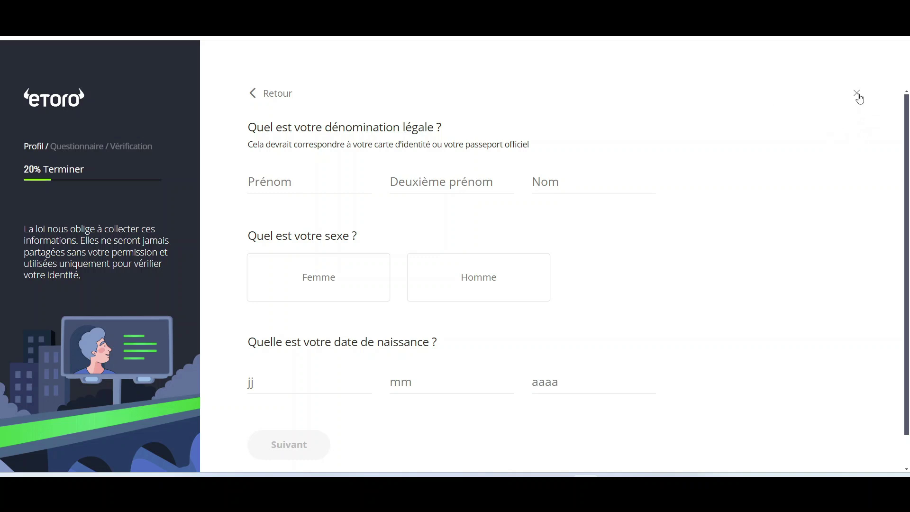
left_click(858, 95)
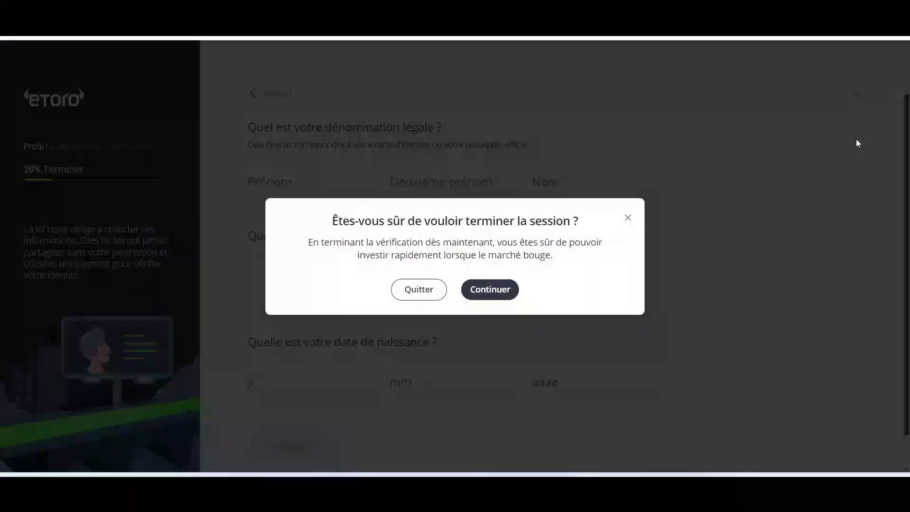
left_click(441, 299)
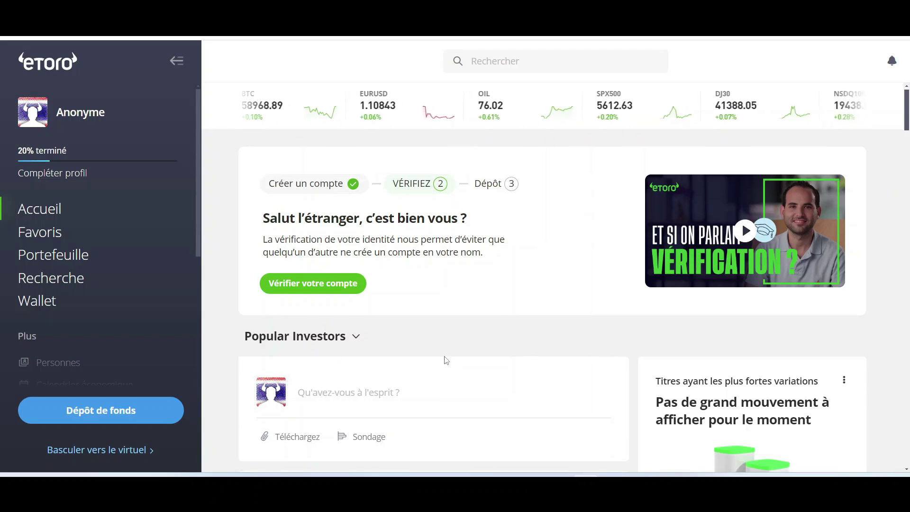
Examine the home page's account verification steps, Popular Investors feed and market widgets
scroll(446, 361, "down", 20)
scroll(451, 346, "down", 4)
scroll(627, 285, "up", 20)
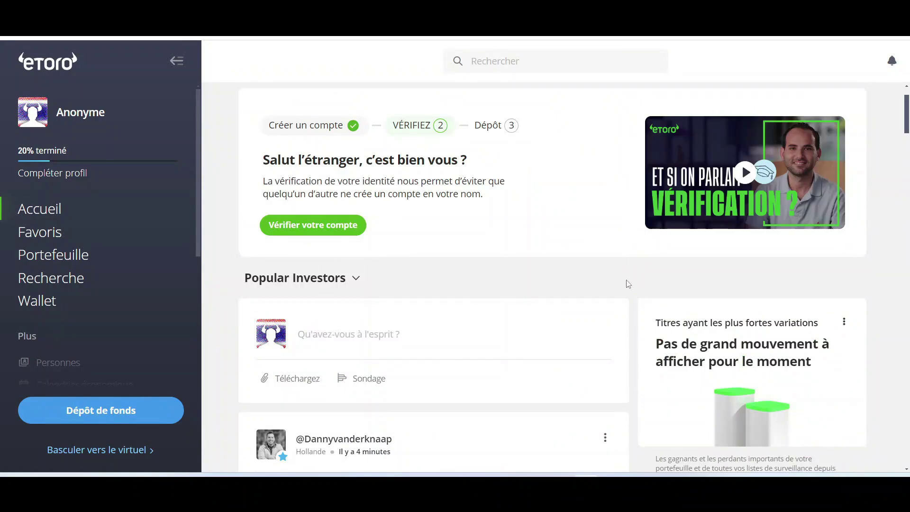
scroll(628, 284, "down", 1)
scroll(540, 263, "up", 2)
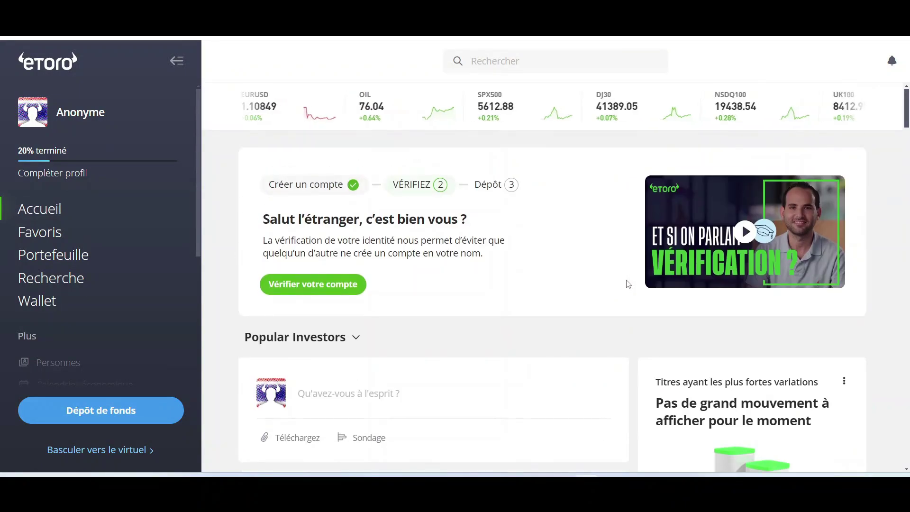
scroll(453, 242, "down", 2)
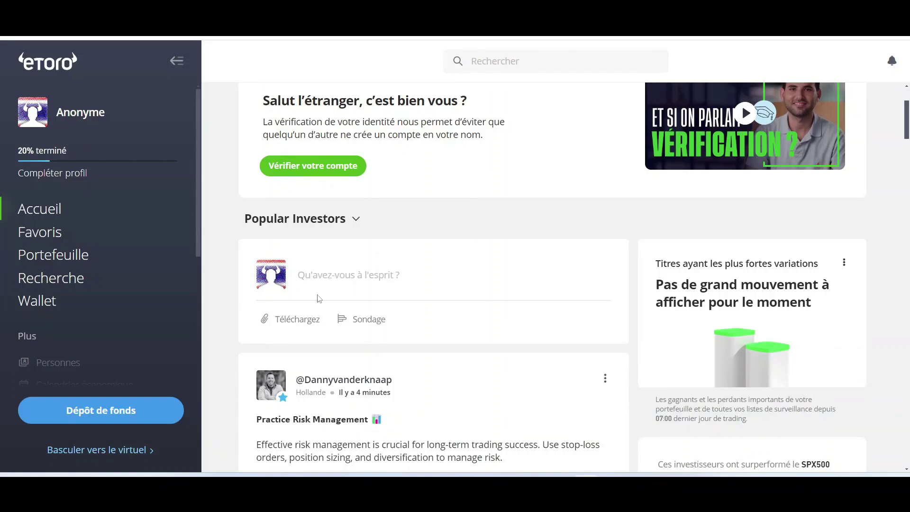
scroll(334, 316, "down", 8)
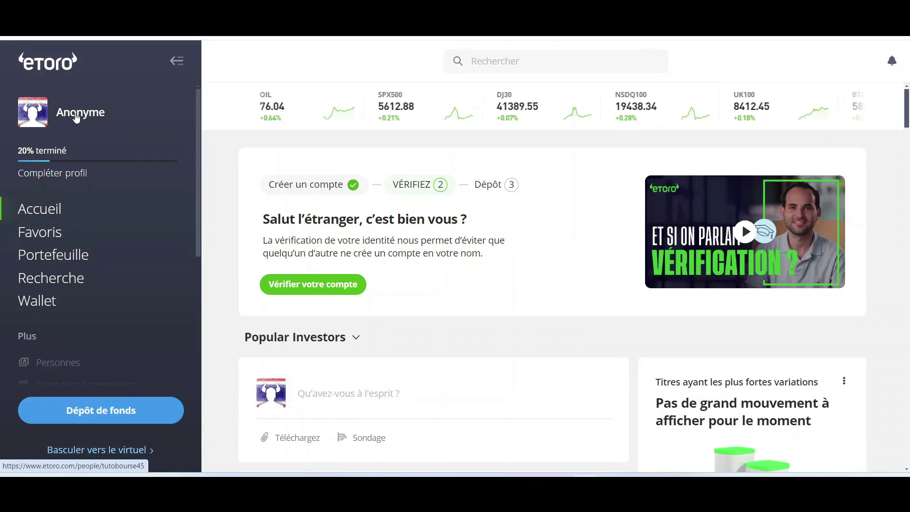
Open the account's own profile, dismiss the biography prompt and review its overview and statistics
left_click(83, 117)
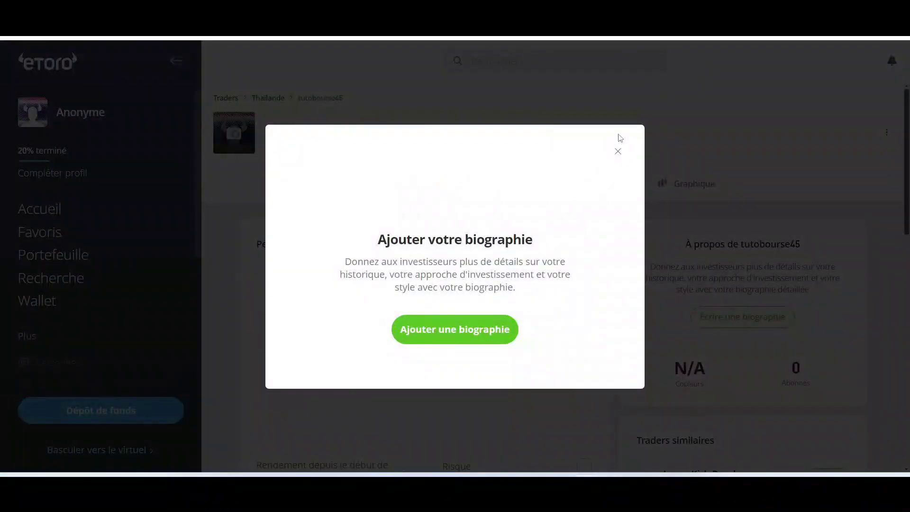
left_click(618, 152)
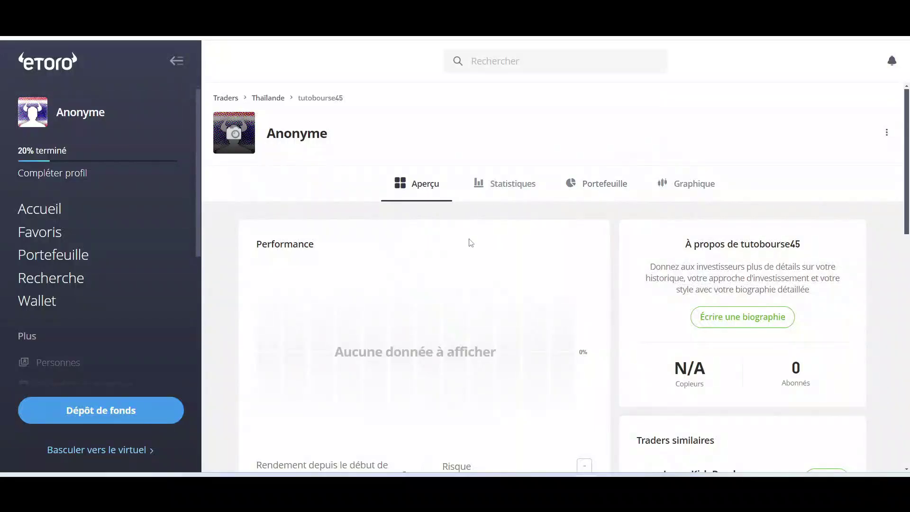
scroll(348, 335, "down", 10)
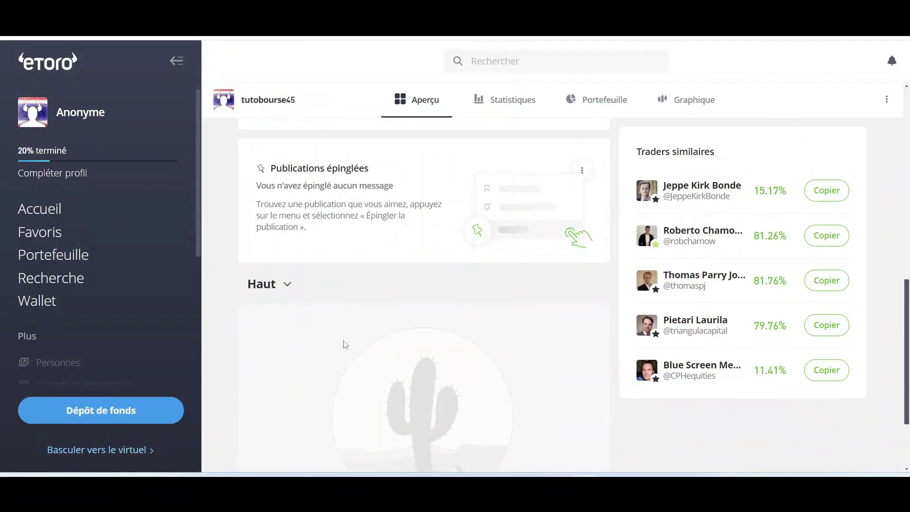
scroll(361, 351, "up", 10)
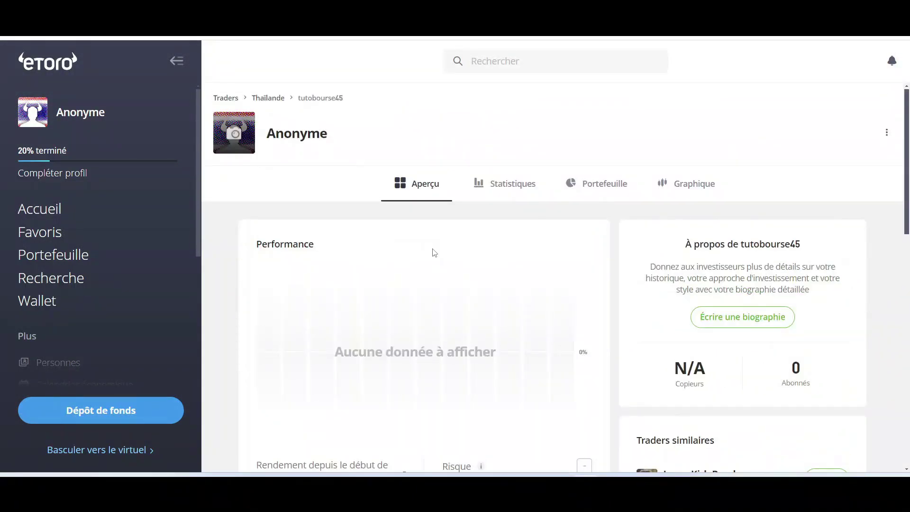
left_click(506, 186)
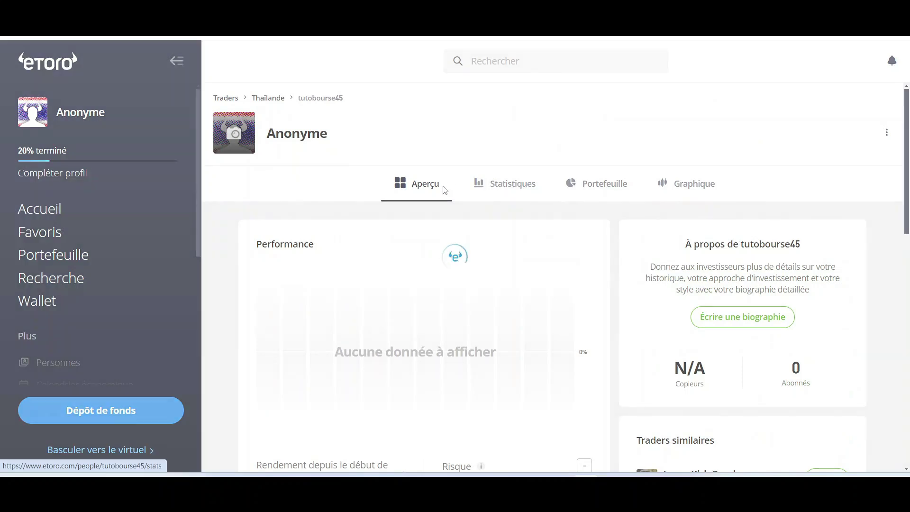
scroll(406, 374, "down", 1)
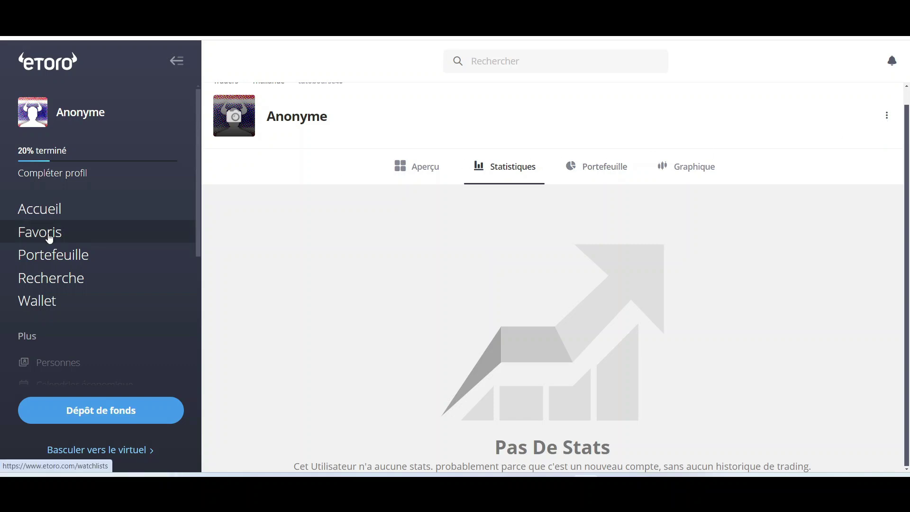
View the Favoris watchlist, the portfolio and the Recherche market overview in turn
left_click(59, 238)
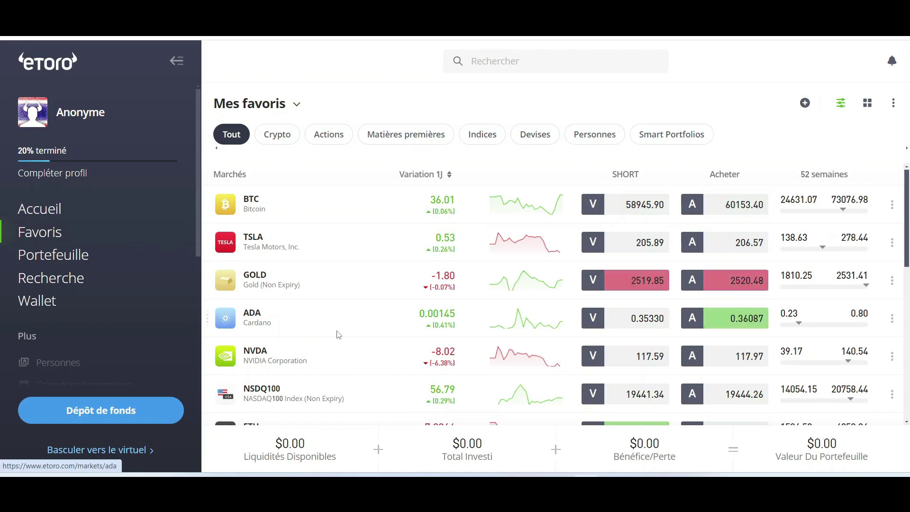
left_click(55, 264)
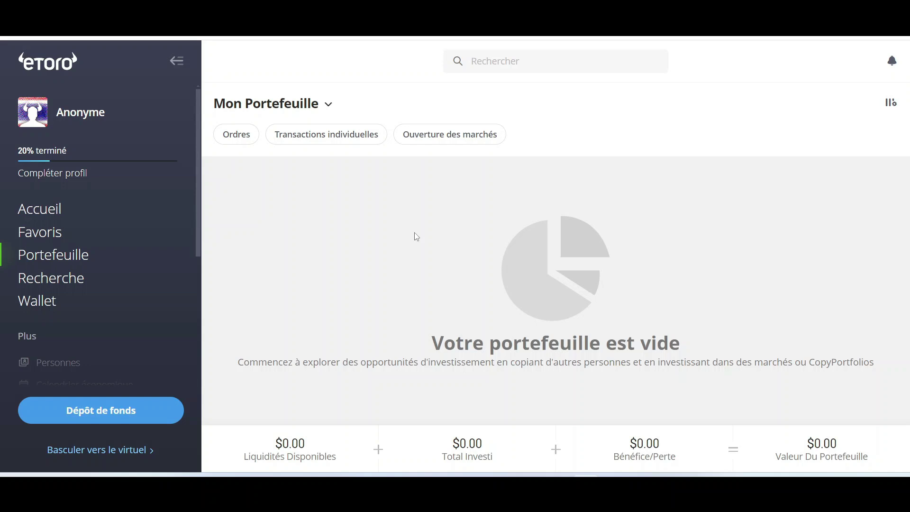
scroll(71, 218, "down", 1)
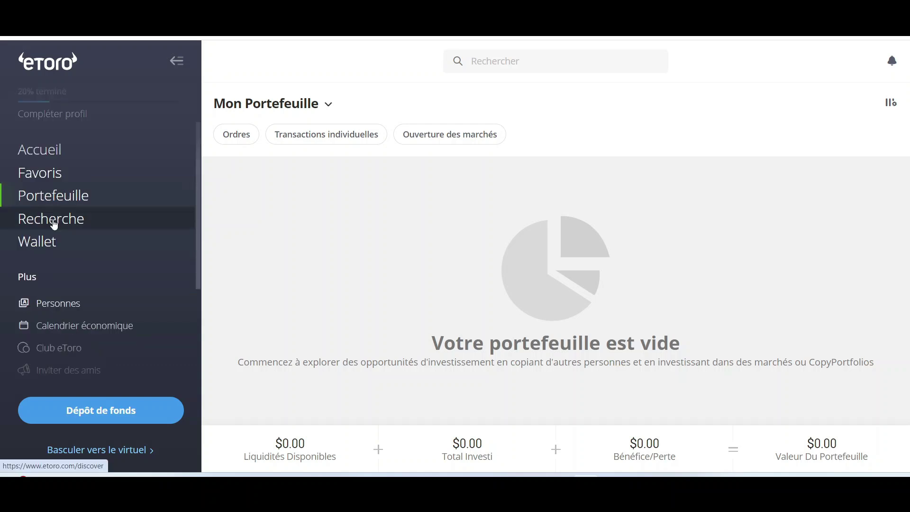
left_click(75, 219)
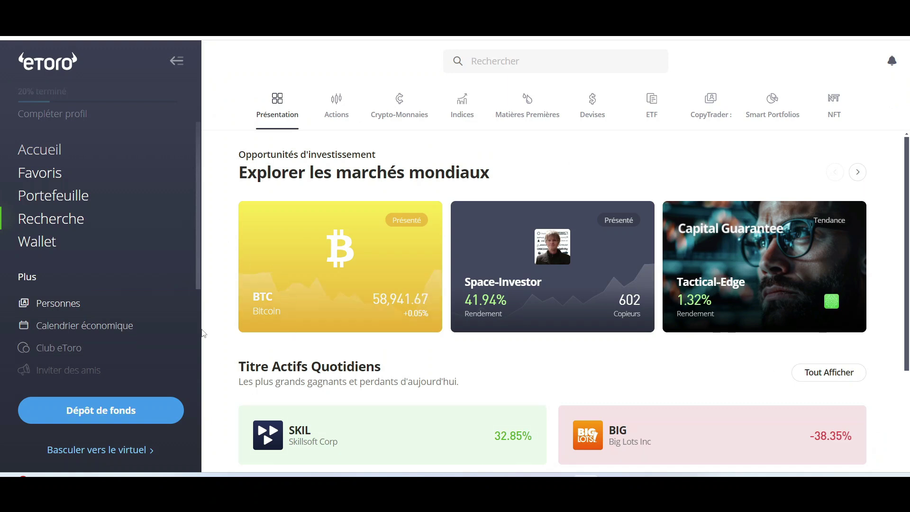
View the Personnes page for copying investors and examine the remaining account and help entries under Plus
scroll(85, 268, "down", 2)
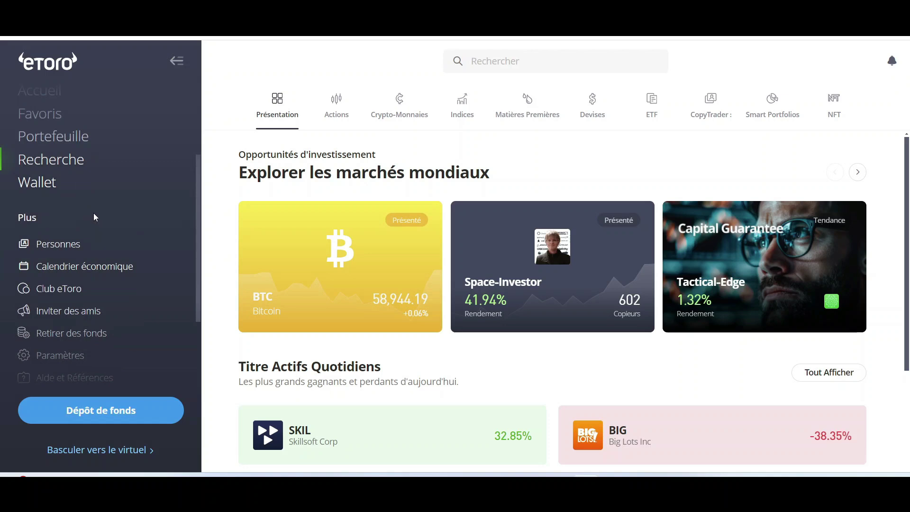
left_click(41, 250)
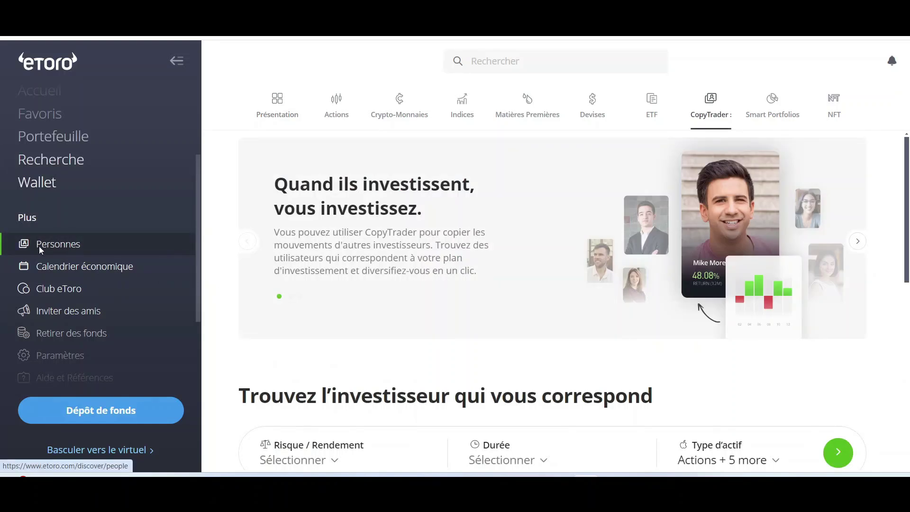
scroll(98, 246, "down", 2)
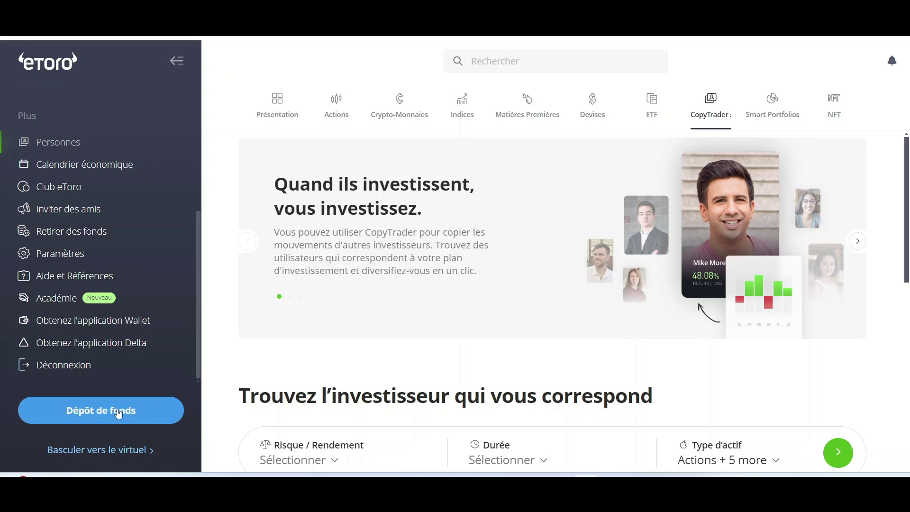
scroll(145, 338, "up", 5)
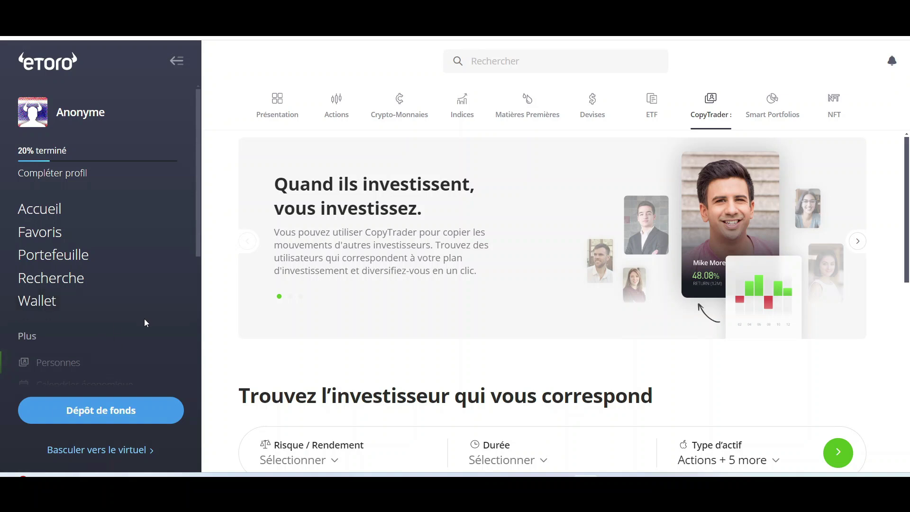
Return to the portfolio and switch the account to the virtual portfolio
left_click(74, 256)
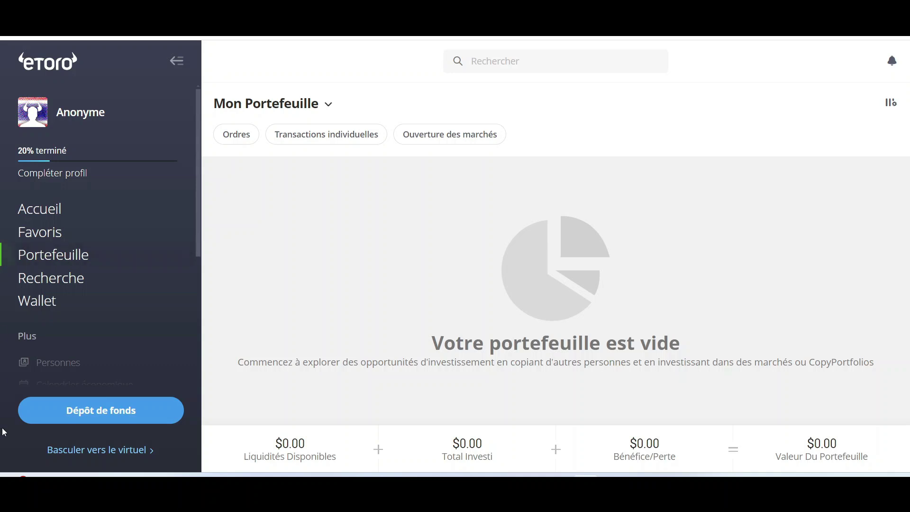
left_click(100, 453)
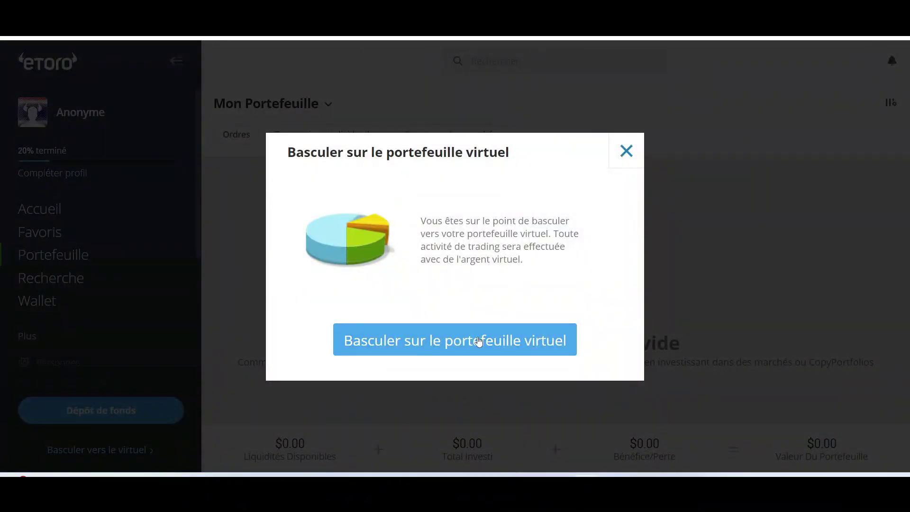
left_click(479, 340)
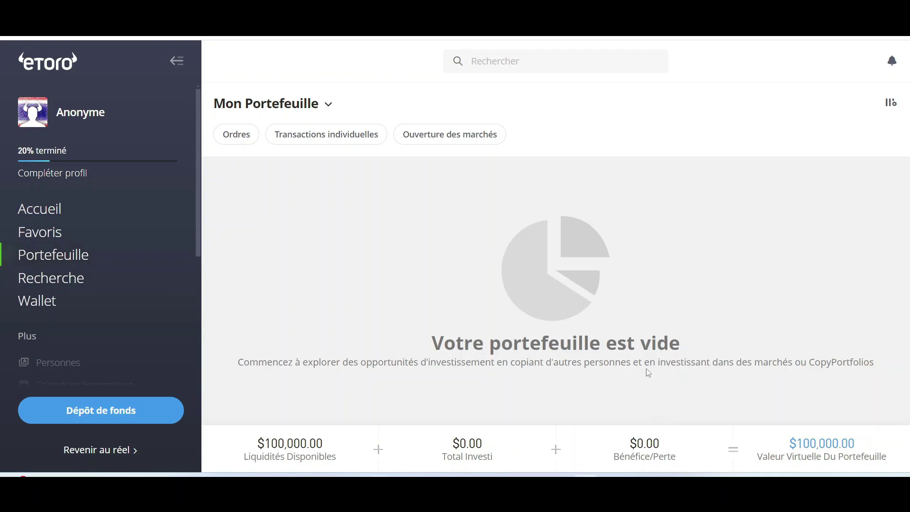
Open the Recherche page and look through its market overview in virtual mode
scroll(144, 240, "down", 2)
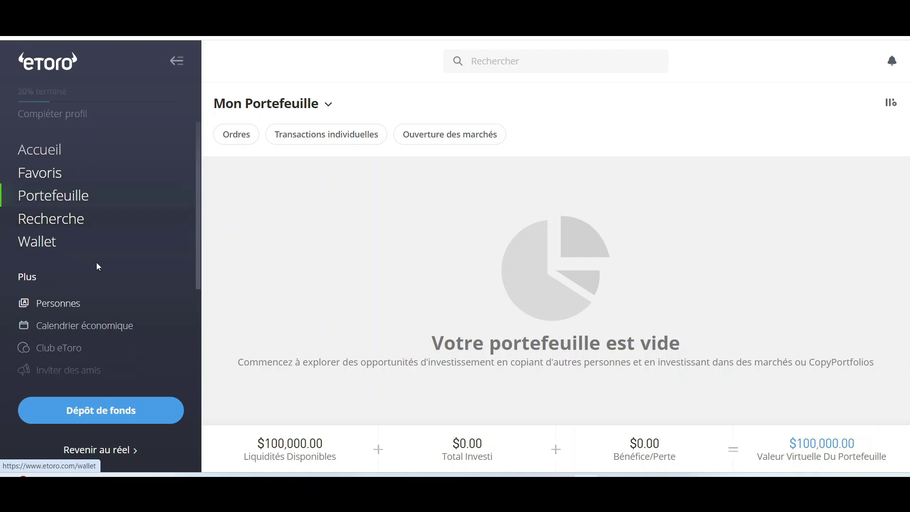
left_click(55, 226)
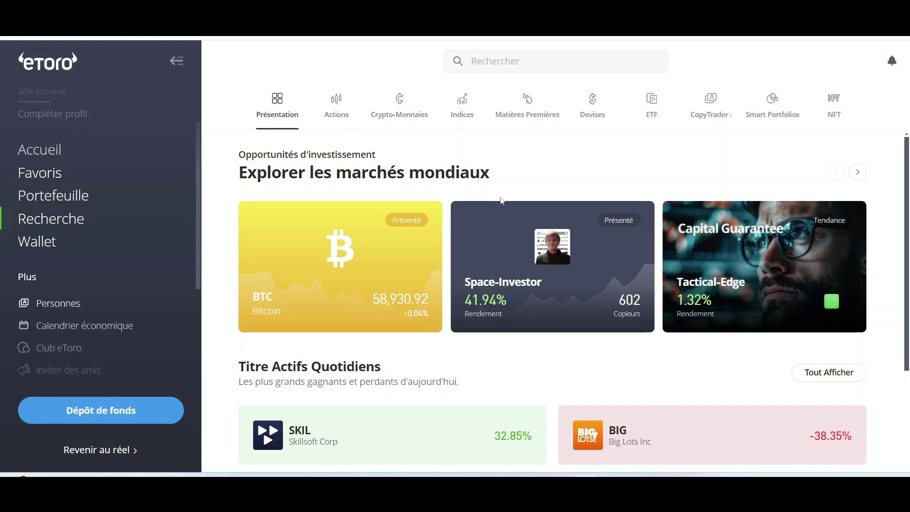
scroll(304, 332, "down", 6)
scroll(341, 351, "up", 6)
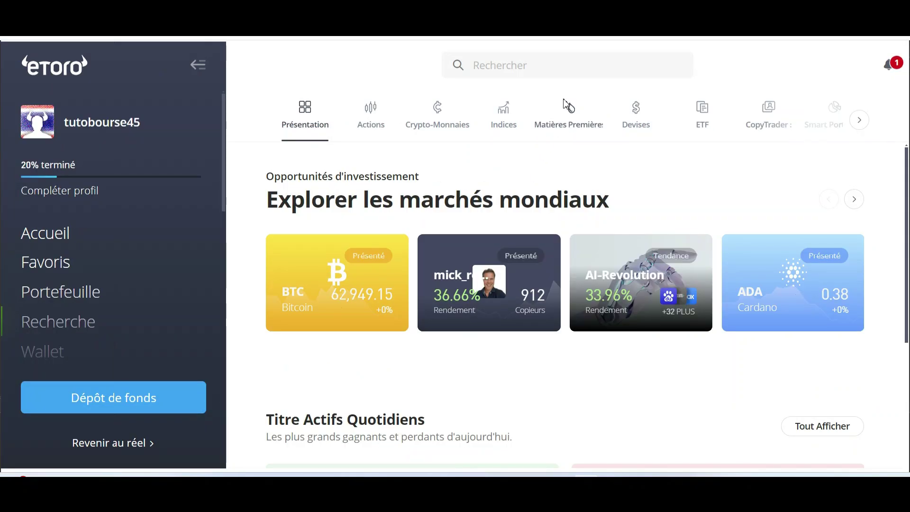
Find the stock OPCH (Option Care Health, Inc), open its page and look through its overview of performance, key figures and company details
left_click(567, 77)
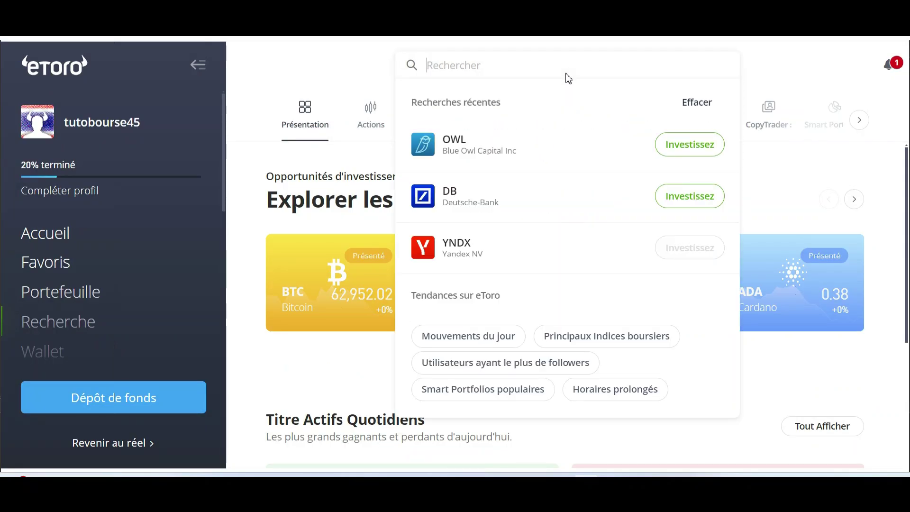
type("OPCH")
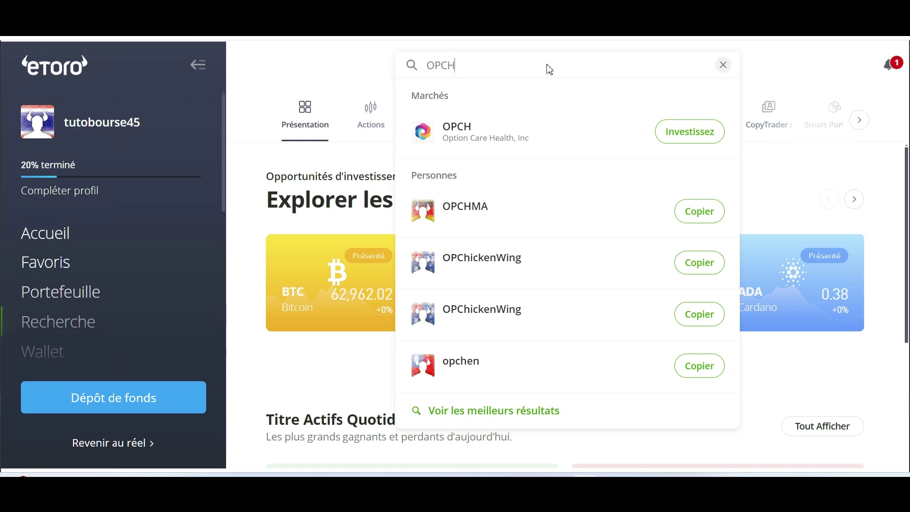
left_click(428, 138)
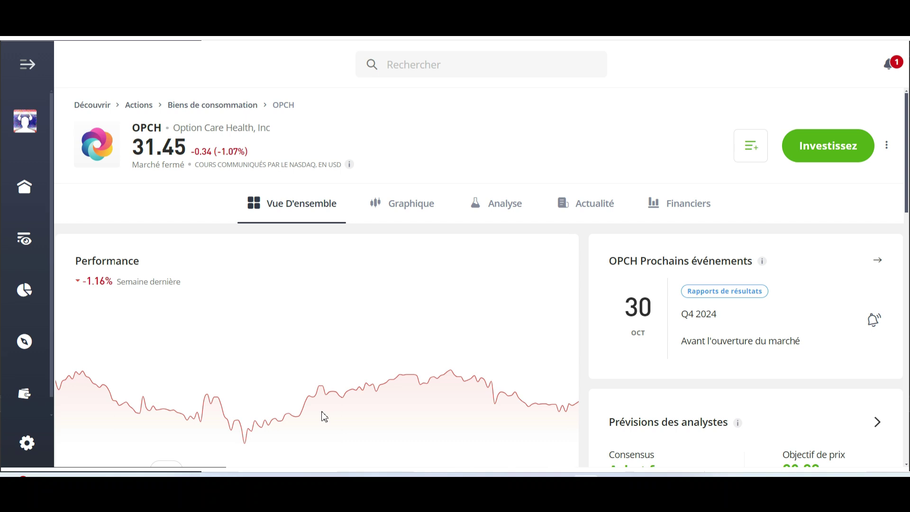
scroll(324, 416, "down", 5)
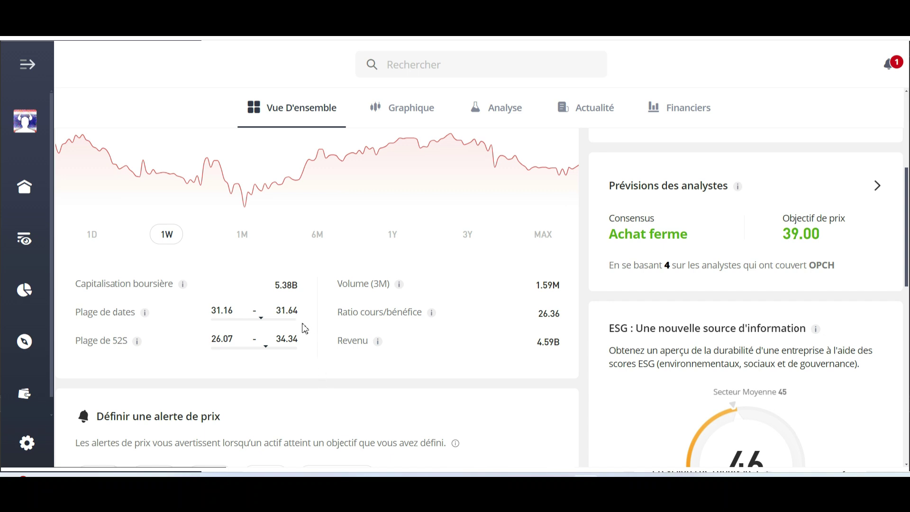
scroll(305, 328, "down", 10)
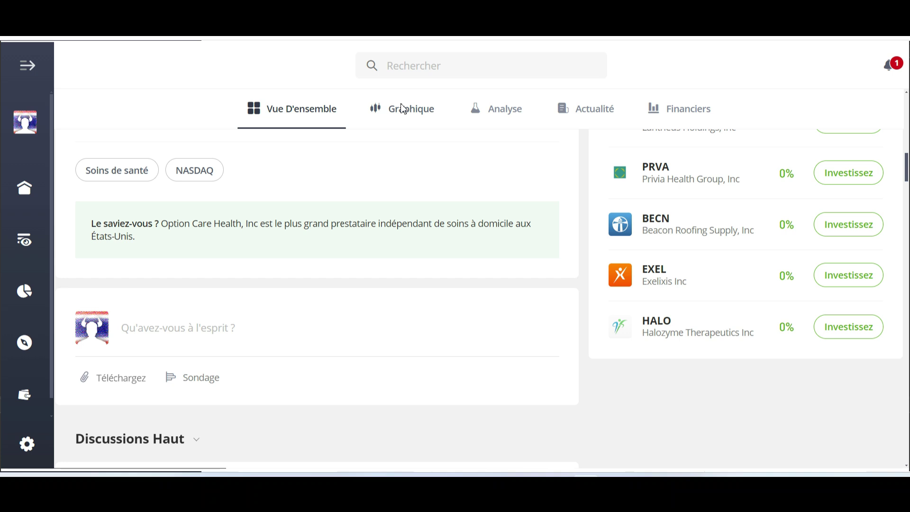
scroll(402, 108, "up", 10)
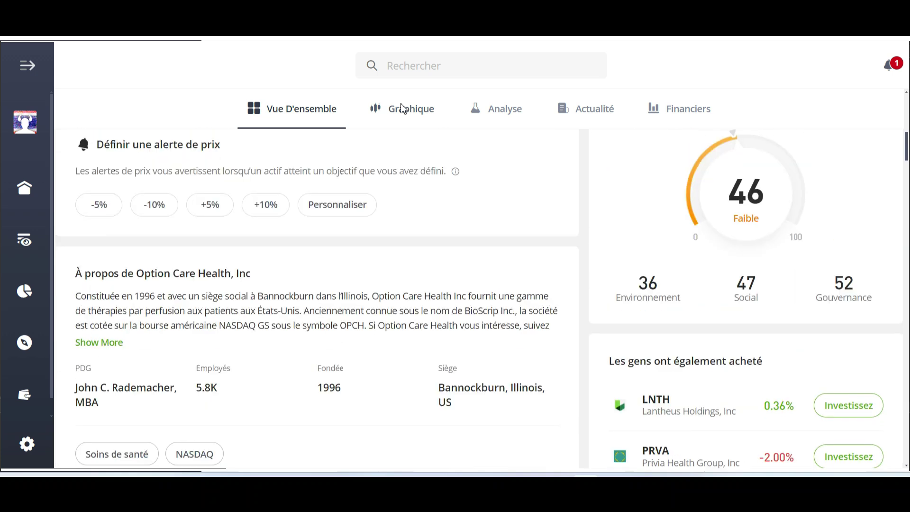
scroll(402, 108, "up", 8)
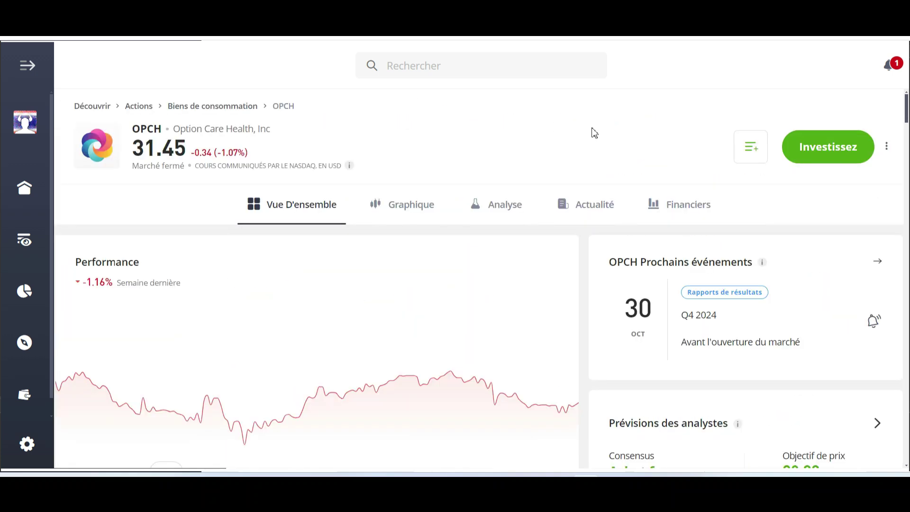
Place a market buy order for $10 of OPCH in the virtual portfolio
left_click(829, 147)
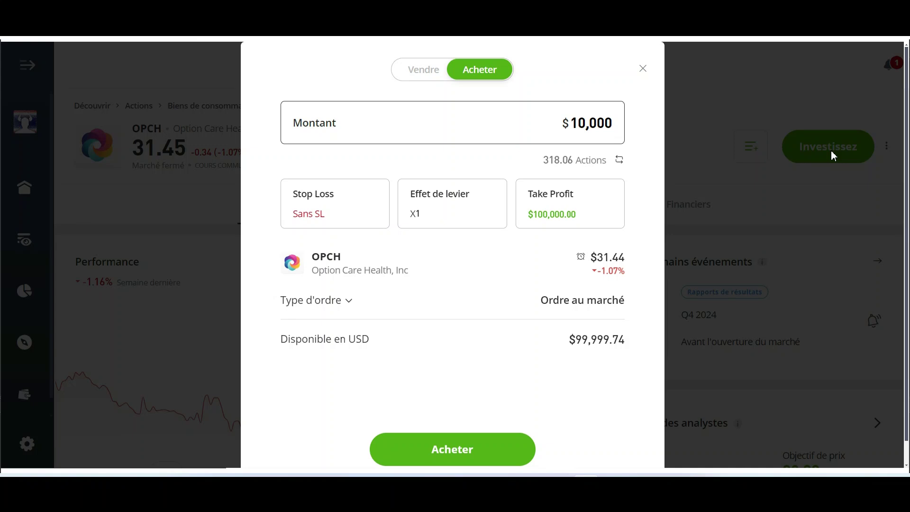
double_click(596, 125)
key("BackSpace")
type("10")
left_click(454, 451)
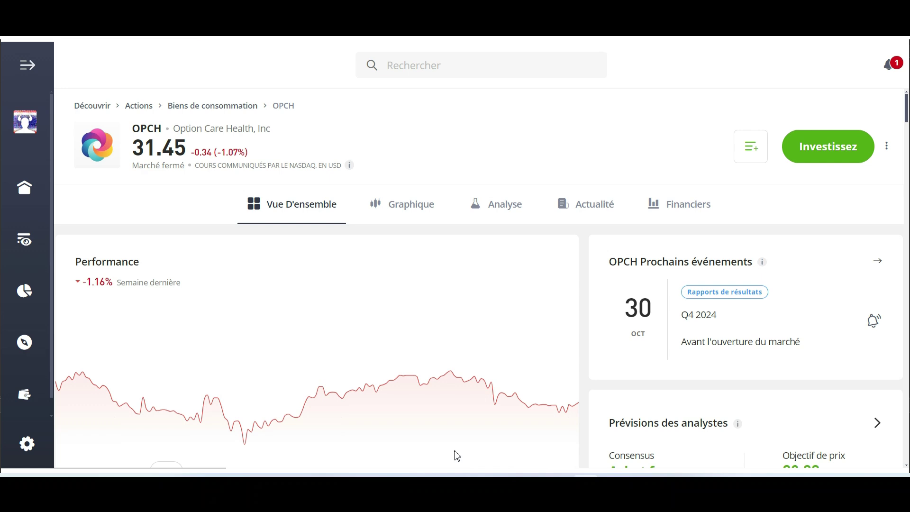
Open the pending OPCH purchase in the portfolio and cancel the $10 order
left_click(24, 300)
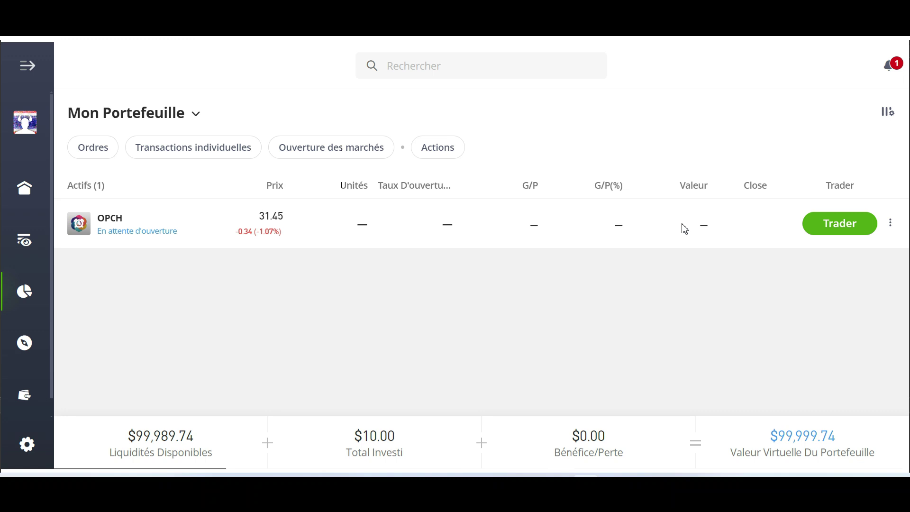
left_click(138, 221)
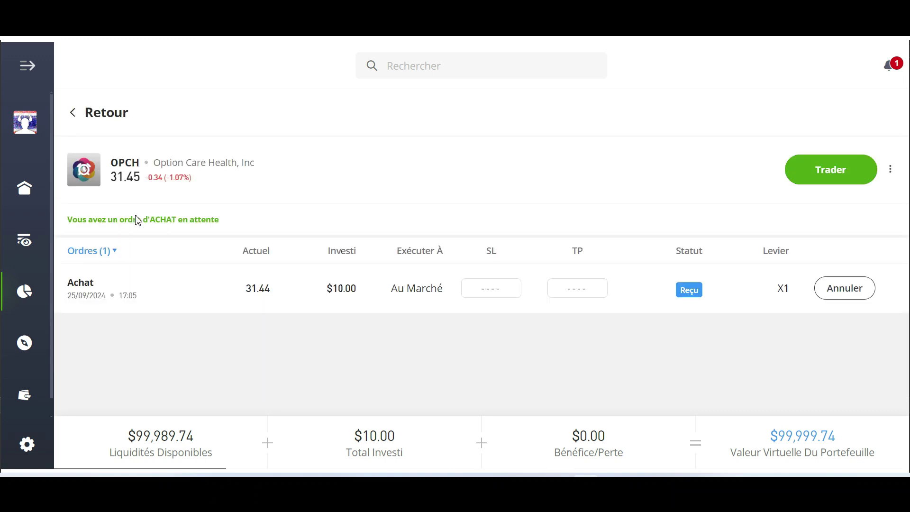
left_click(842, 288)
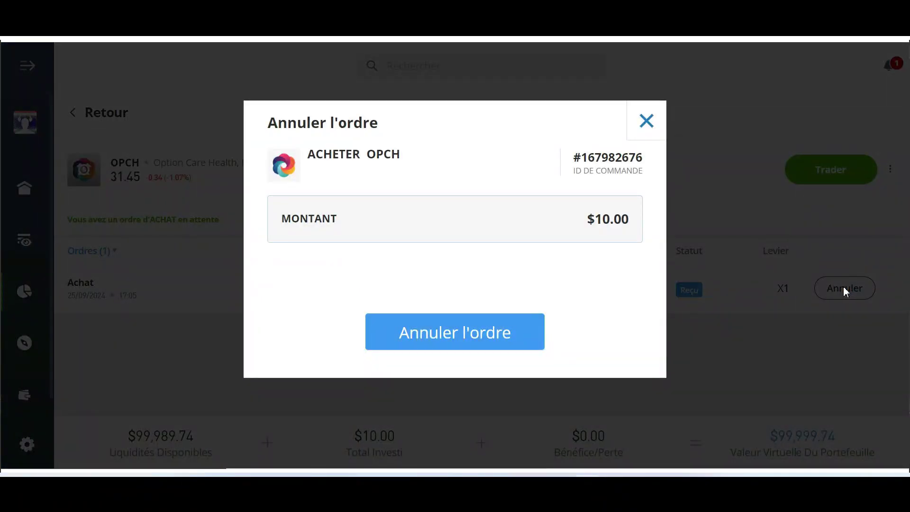
left_click(428, 333)
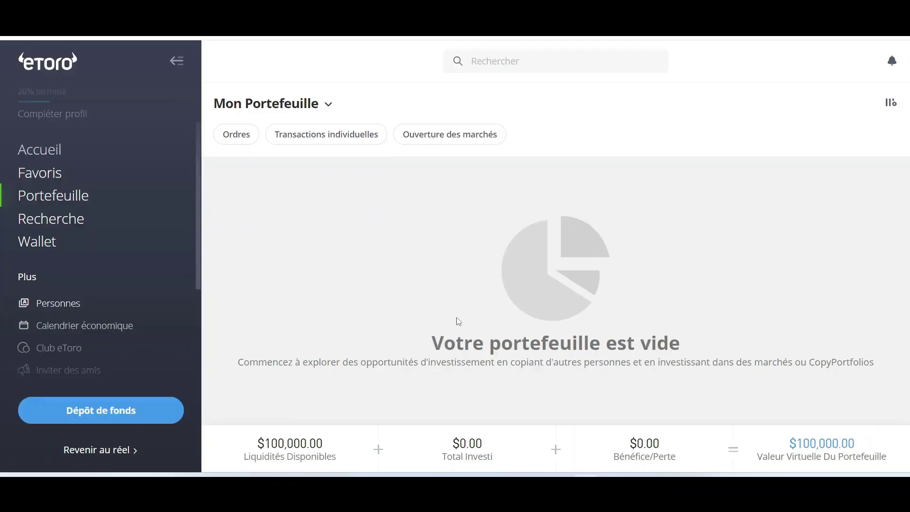
Return to the Recherche page and look over the entries under Plus, including Retirer des fonds
left_click(137, 223)
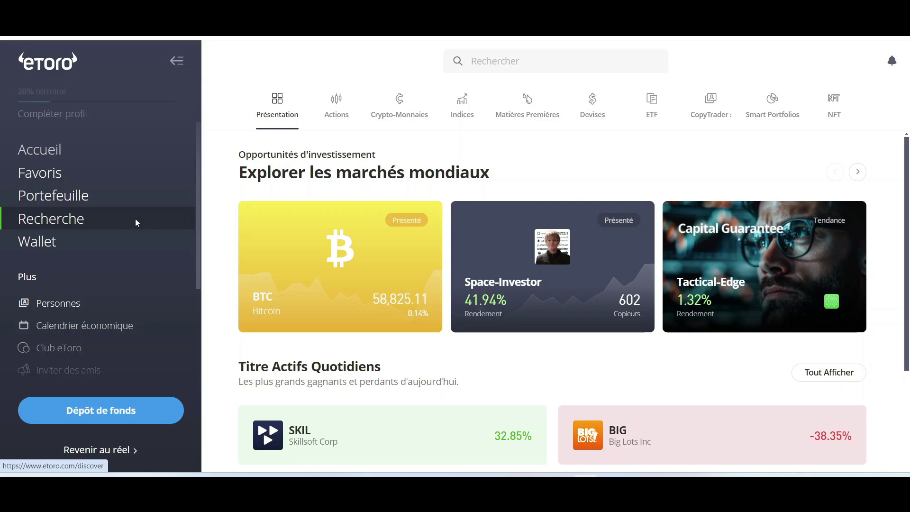
scroll(135, 219, "down", 2)
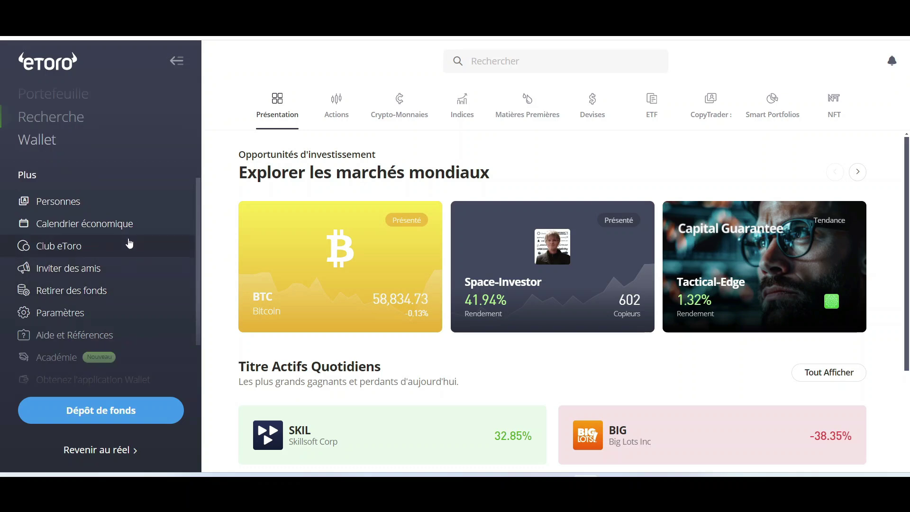
scroll(95, 286, "up", 3)
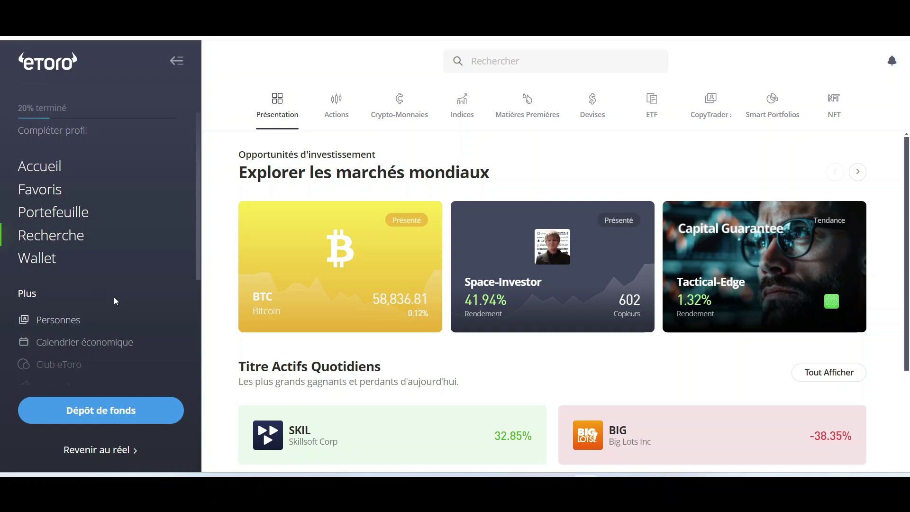
scroll(114, 297, "down", 3)
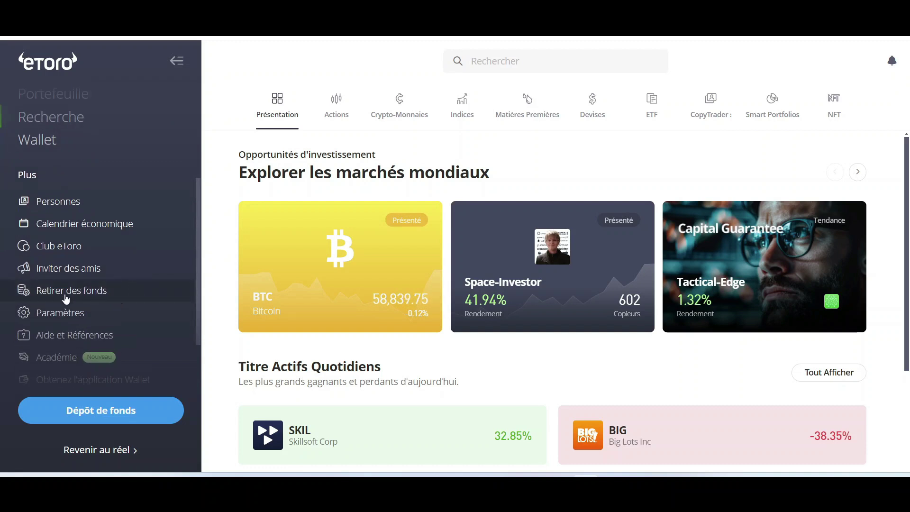